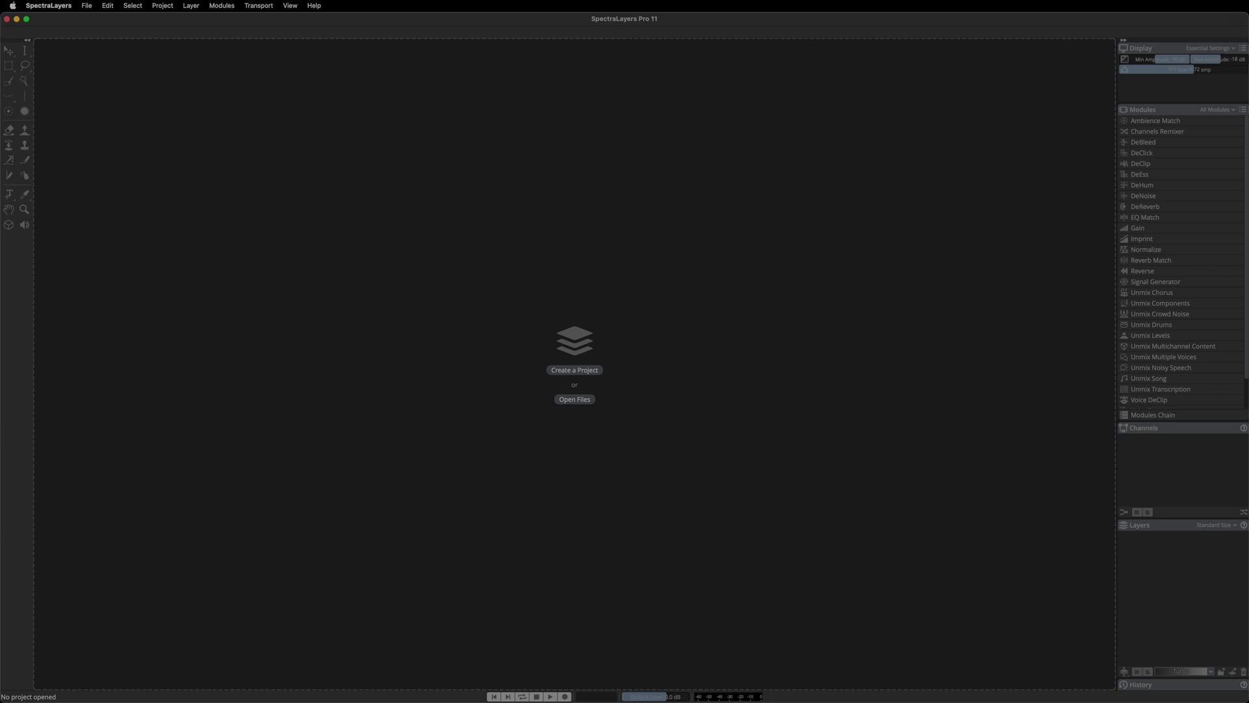
Open a dialog WAV recording and create an empty 60-second stereo project.
{"action": "left_click", "coordinate": [591, 400]}
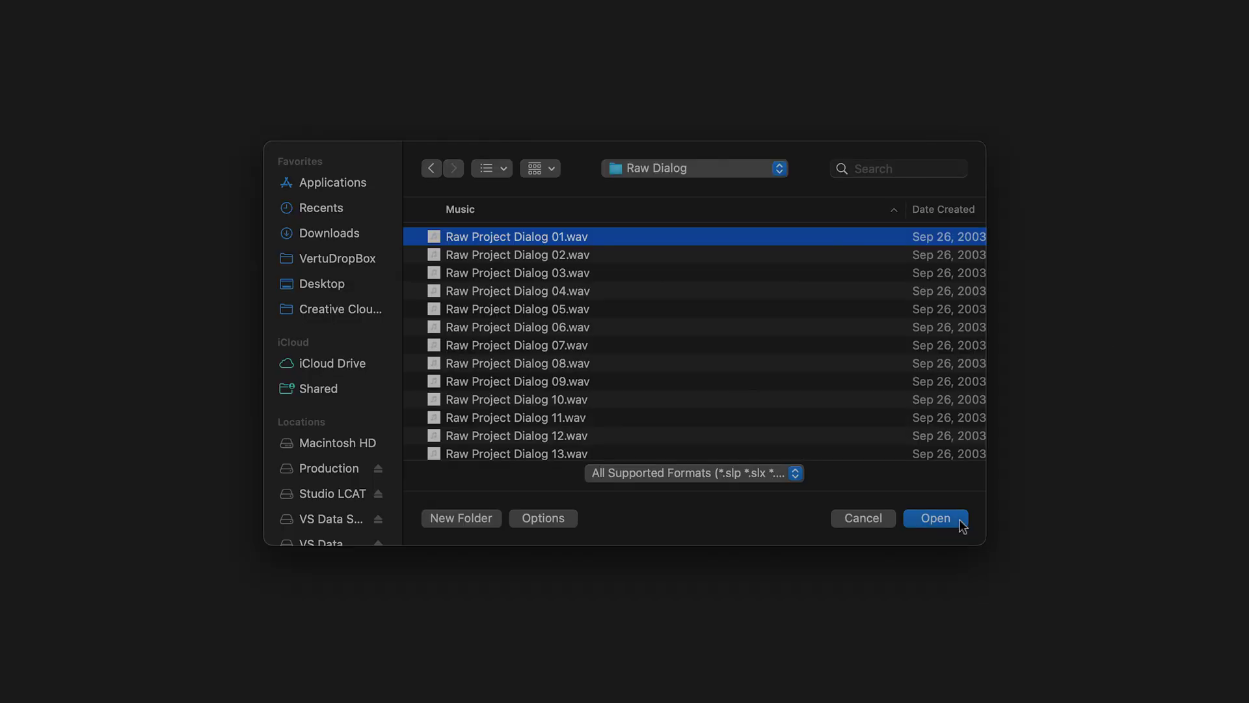
{"action": "left_click", "coordinate": [961, 521]}
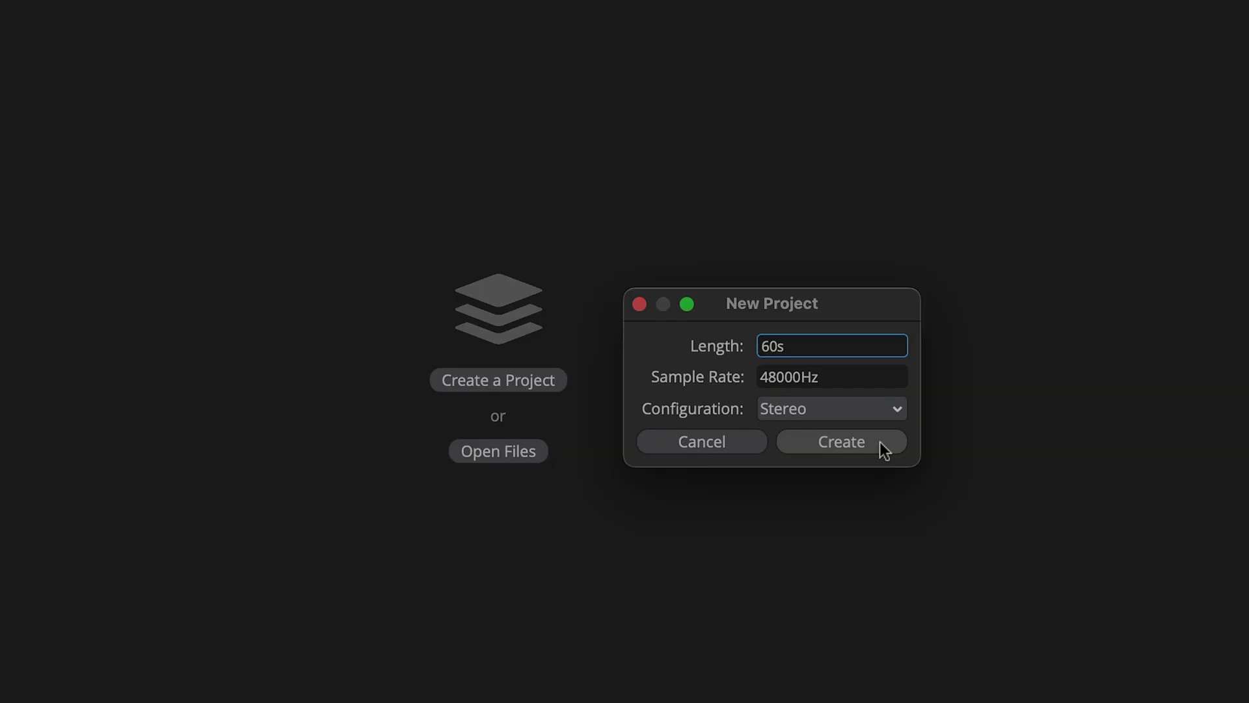
{"action": "left_click", "coordinate": [880, 443]}
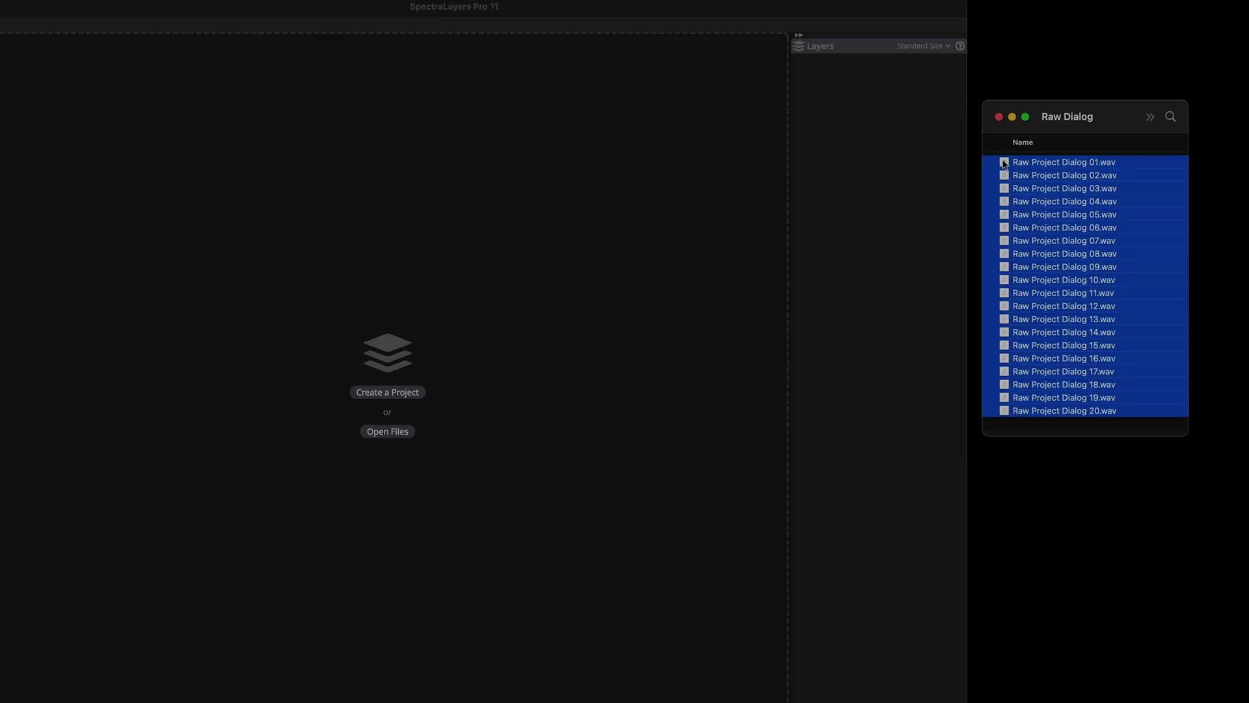
Drop twenty dialog WAVs in as one project, then three more as separate projects.
{"action": "left_click_drag", "start_coordinate": [1004, 162], "coordinate": [488, 375]}
{"action": "left_click", "coordinate": [834, 360]}
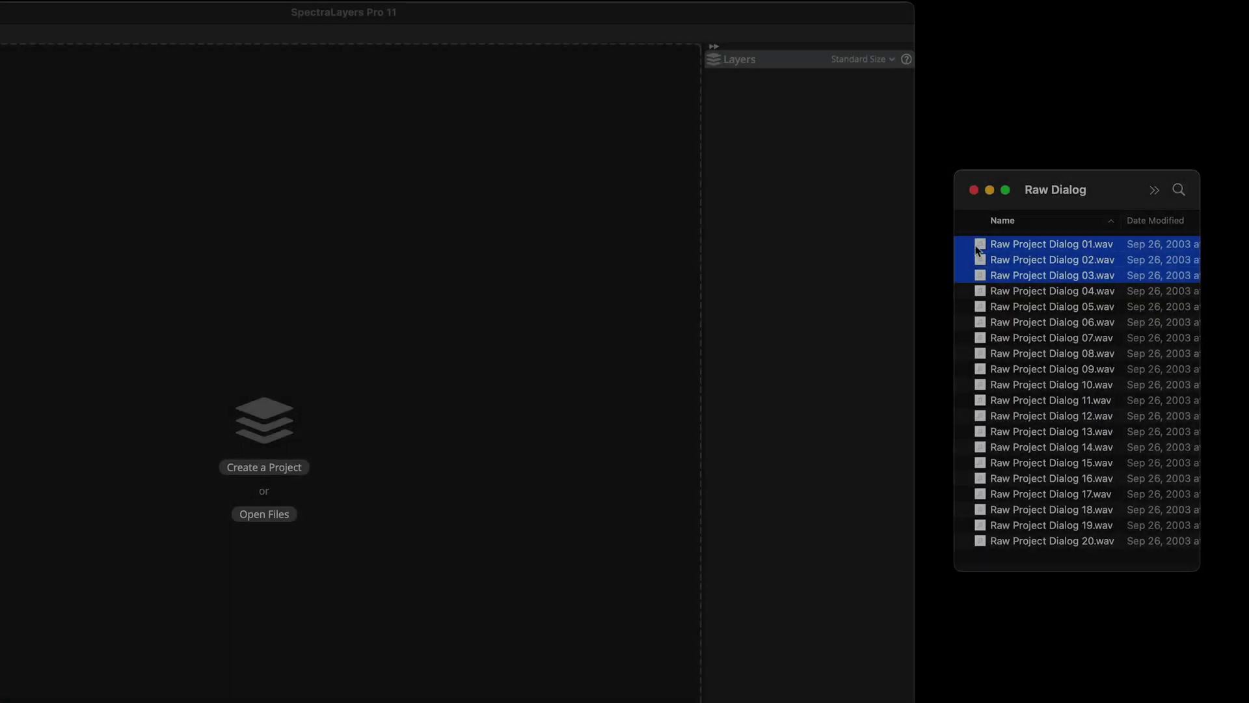
{"action": "left_click_drag", "start_coordinate": [976, 249], "coordinate": [416, 449]}
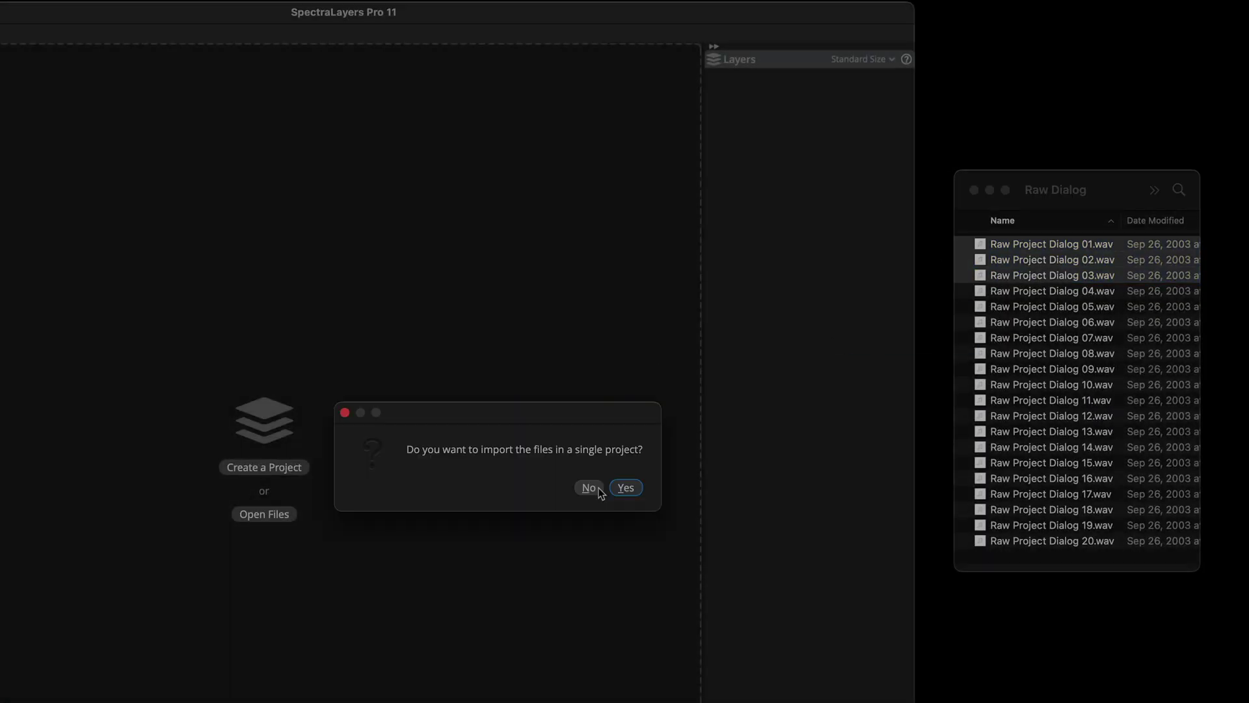
{"action": "left_click", "coordinate": [597, 490]}
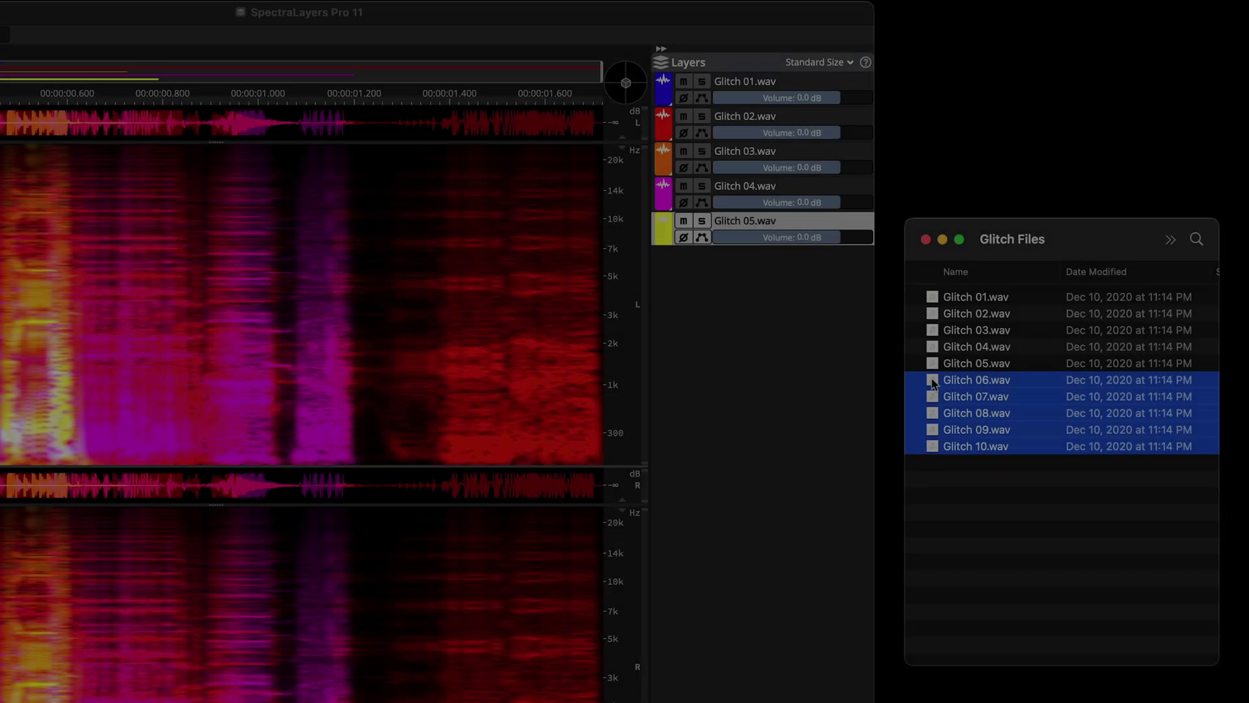
Add Glitch 06–10 as layers in the Glitch project, and open Glitch 10.wav in its own tab.
{"action": "left_click_drag", "start_coordinate": [934, 382], "coordinate": [685, 296]}
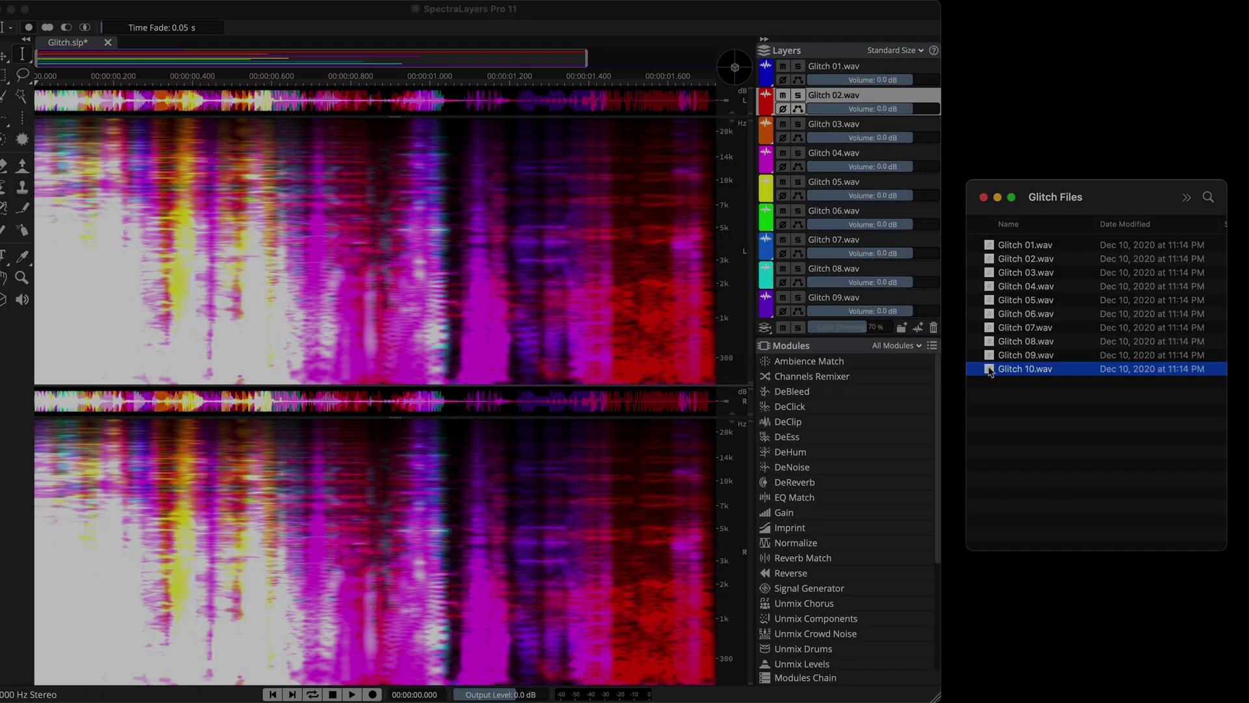
{"action": "left_click_drag", "start_coordinate": [988, 368], "coordinate": [132, 45]}
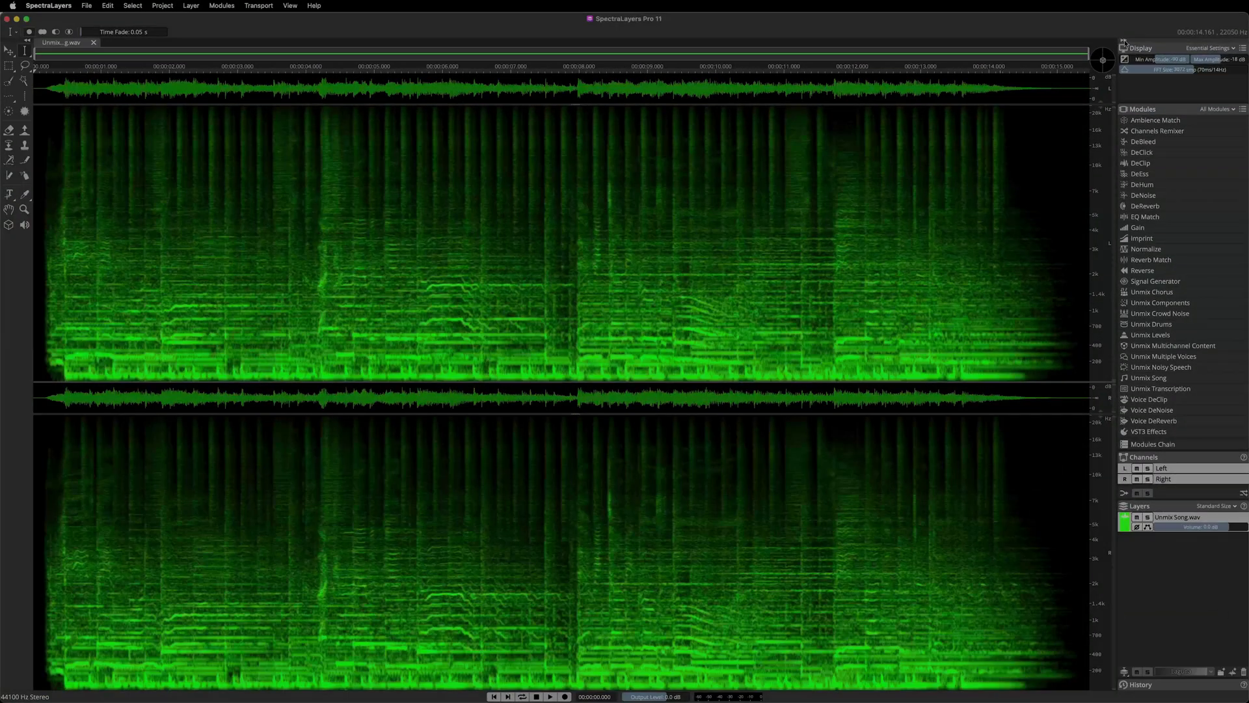
Collapse the side panels to icons and open the Unmix Components, Crowd Noise, Drums and Levels modules.
{"action": "left_click", "coordinate": [1124, 43]}
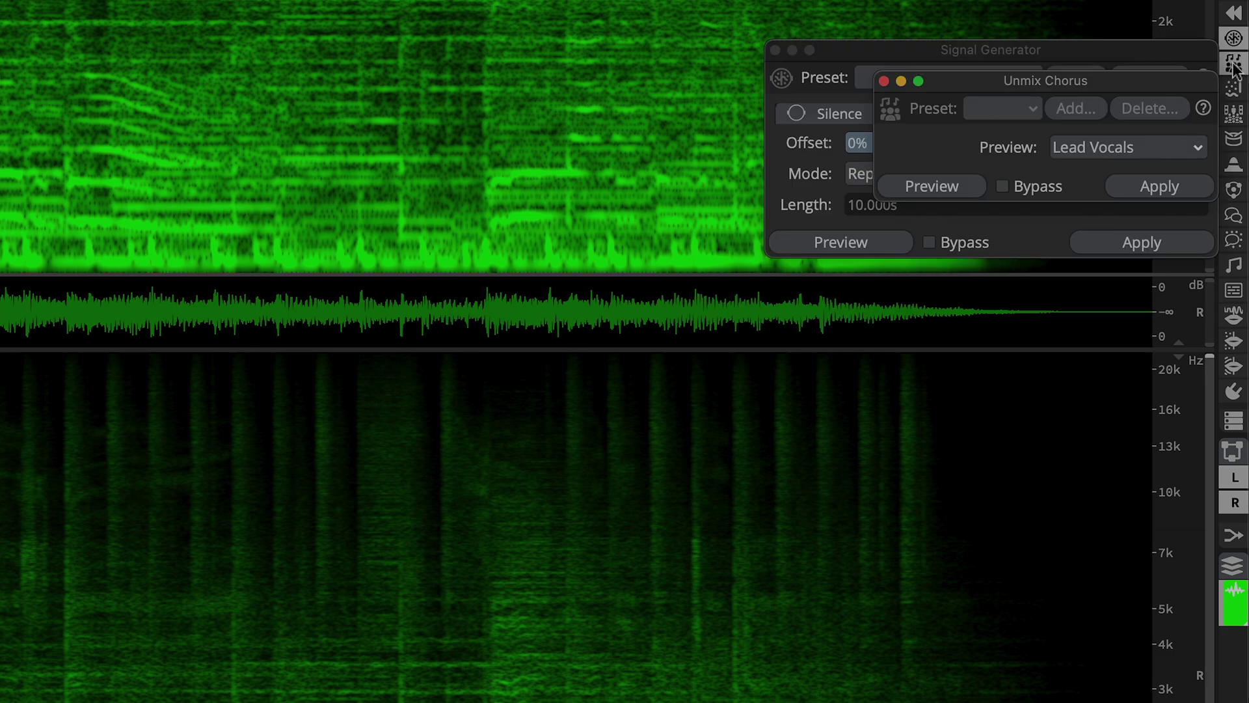
{"action": "left_click", "coordinate": [1233, 89]}
{"action": "left_click", "coordinate": [1234, 113]}
{"action": "left_click", "coordinate": [1234, 138]}
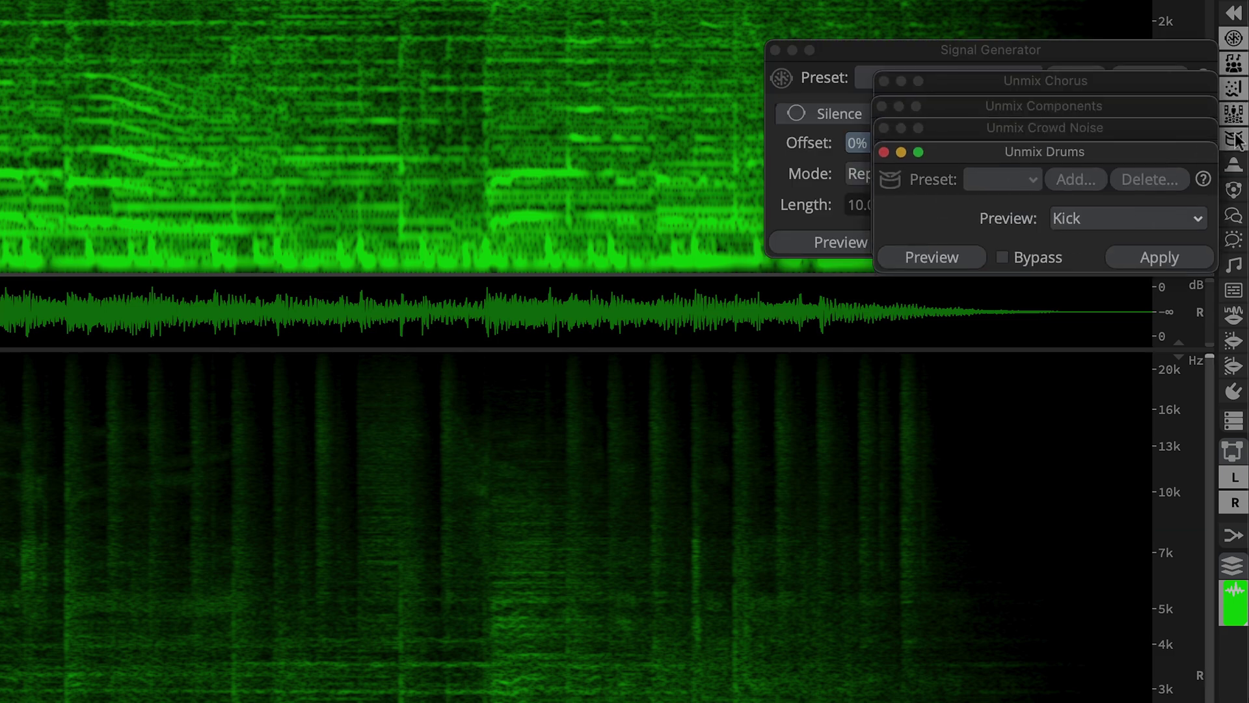
{"action": "left_click", "coordinate": [1234, 164]}
Open Multichannel Content, Multiple Voices and Noisy Speech, then apply Unmix Song at High quality.
{"action": "left_click", "coordinate": [1234, 190]}
{"action": "left_click", "coordinate": [1233, 215]}
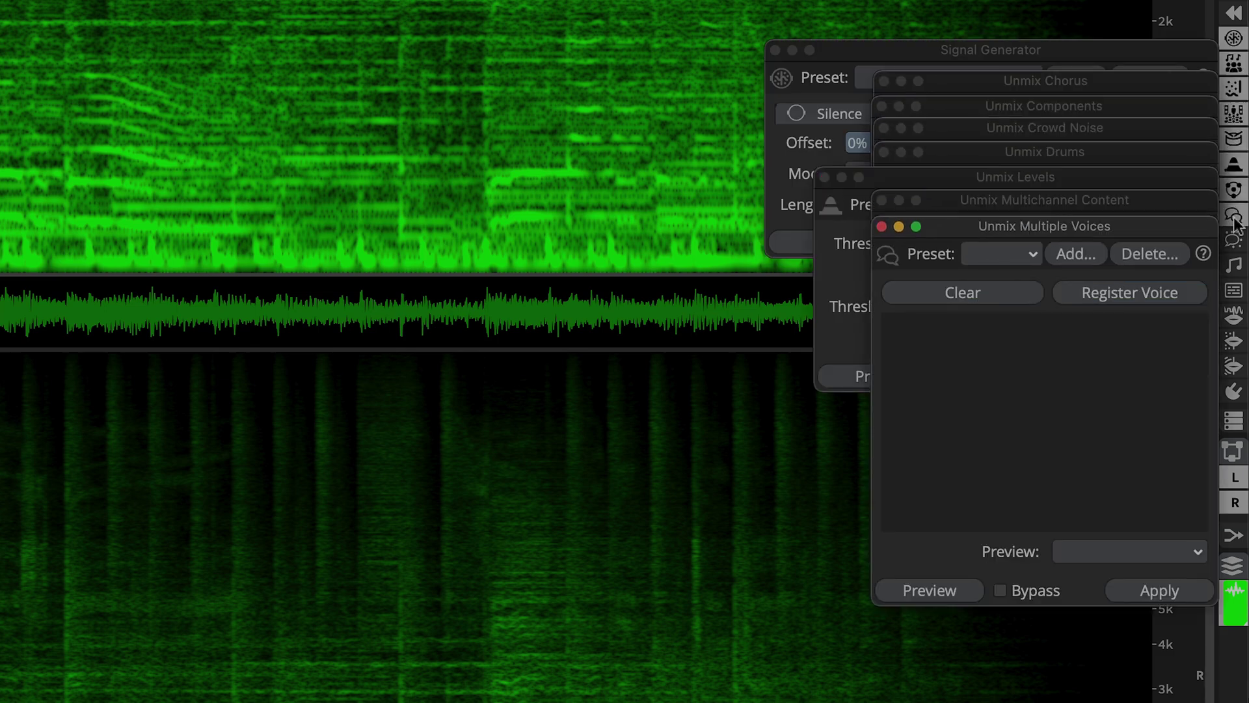
{"action": "left_click", "coordinate": [1233, 241]}
{"action": "left_click", "coordinate": [1234, 264]}
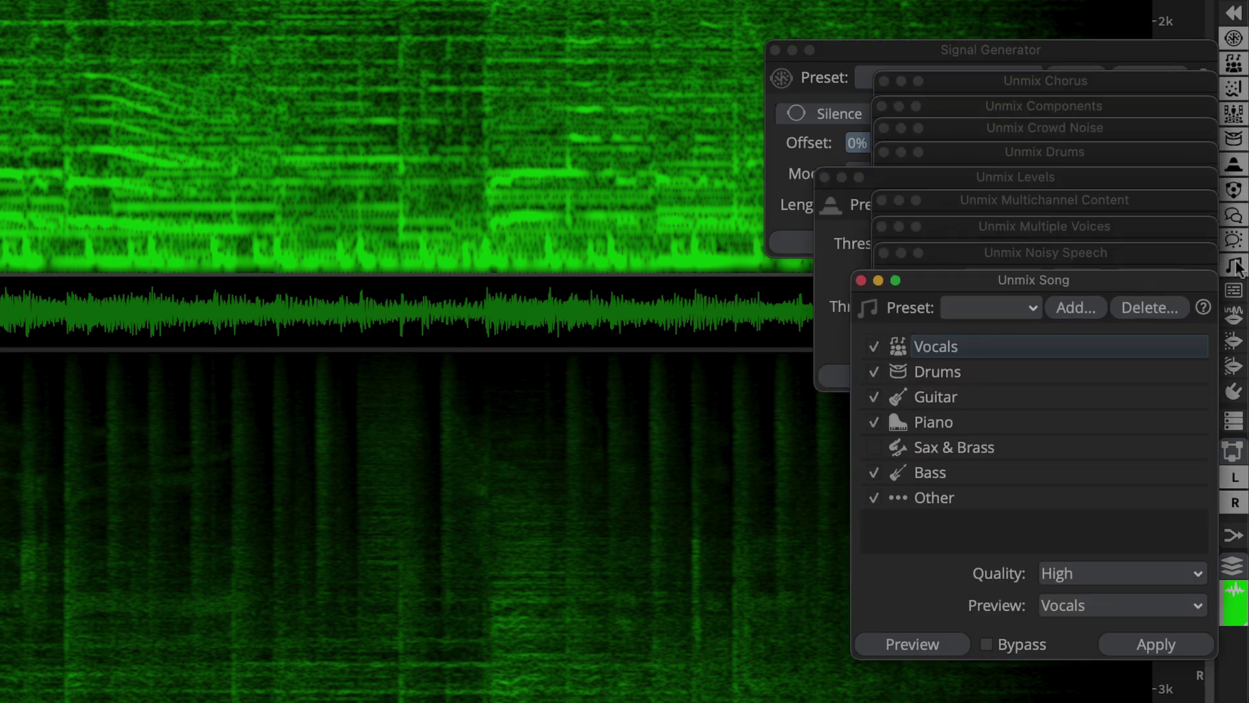
{"action": "left_click", "coordinate": [1189, 645]}
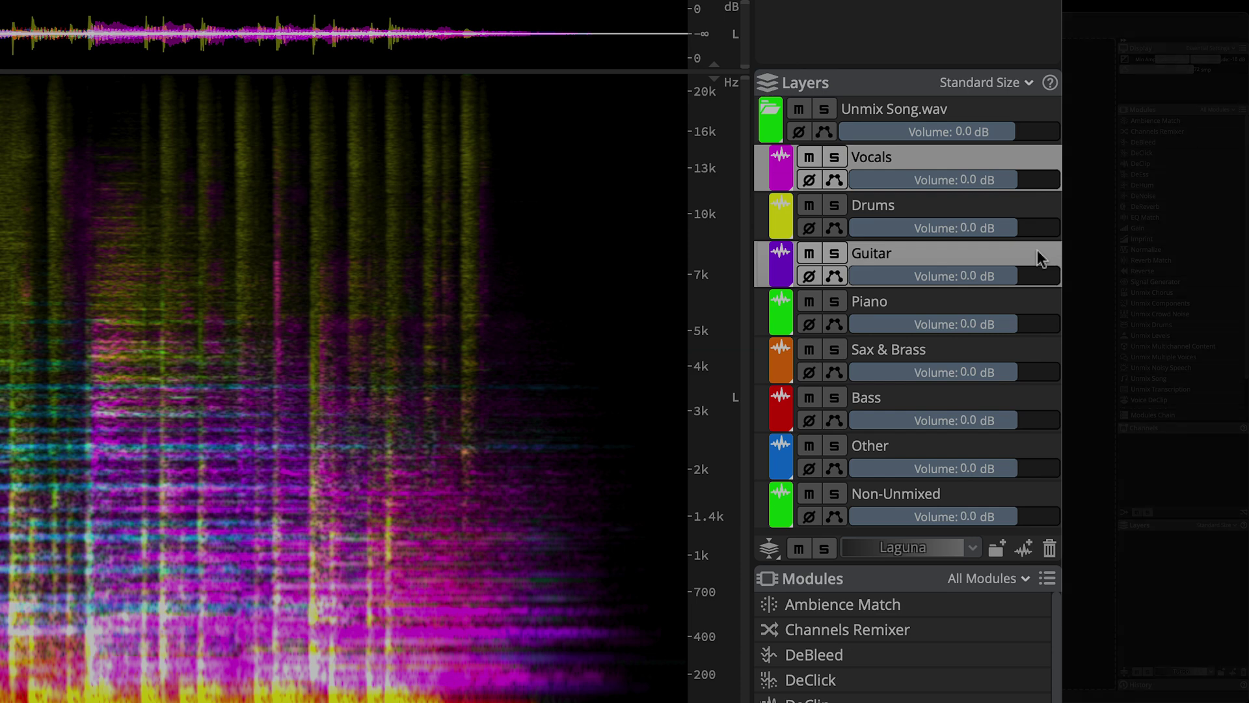
Add Sax & Brass and Other to the Vocals and Guitar selection, and export all four as WAVs to Stems.
{"action": "left_click", "coordinate": [1043, 357], "text": "ctrl"}
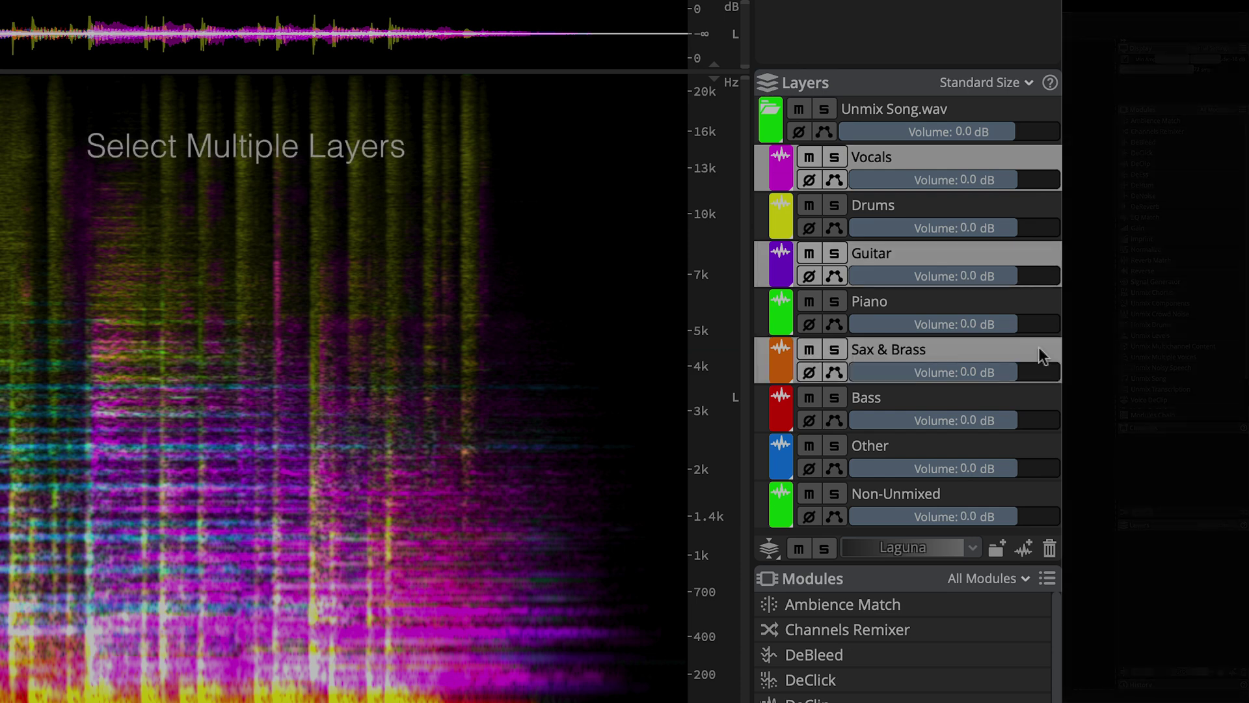
{"action": "left_click", "coordinate": [1041, 456], "text": "ctrl"}
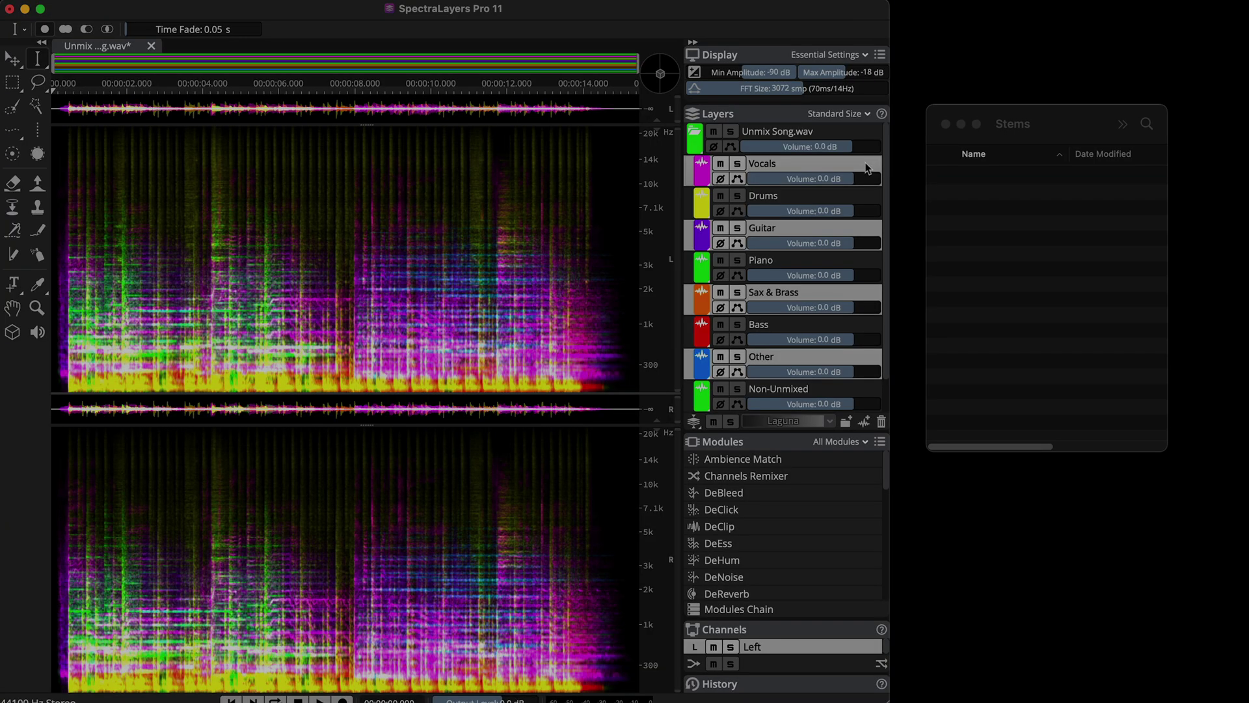
{"action": "left_click_drag", "start_coordinate": [867, 167], "coordinate": [982, 170]}
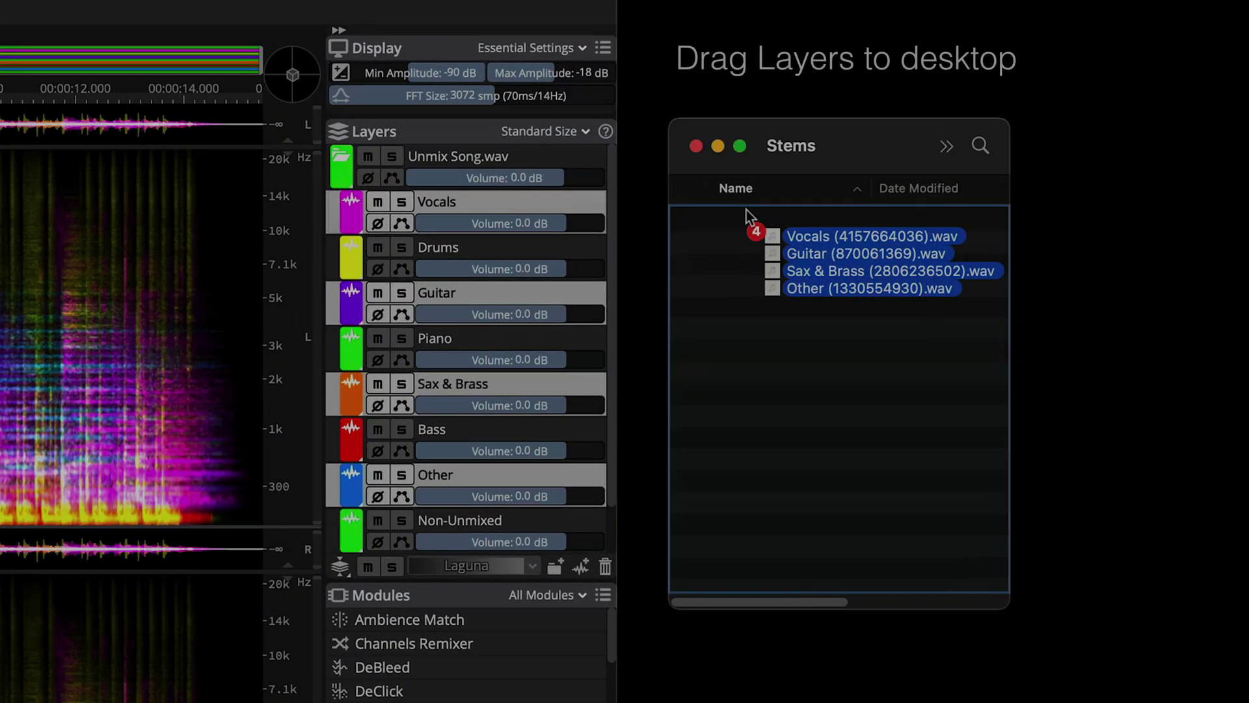
{"action": "left_click_drag", "start_coordinate": [747, 209], "coordinate": [747, 209]}
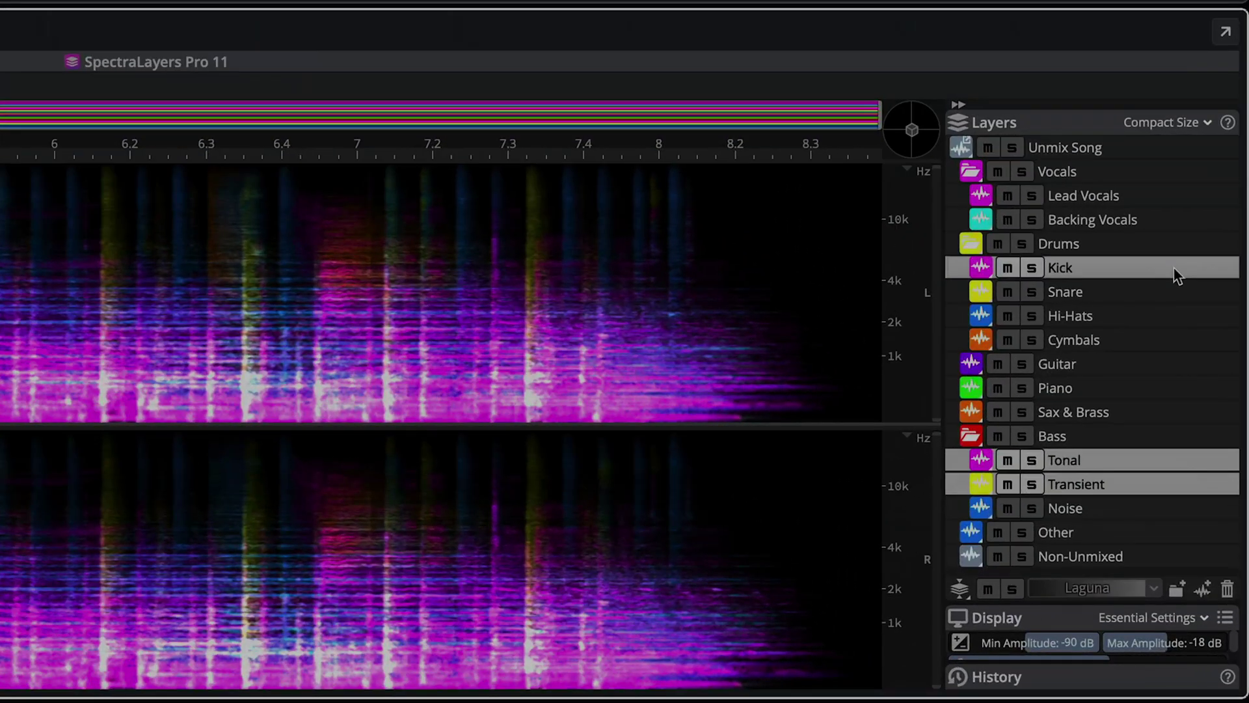
Drag the Kick, Tonal and Transient layers into the Cubase project, each on a different track.
{"action": "left_click_drag", "start_coordinate": [1214, 481], "coordinate": [717, 208]}
{"action": "left_click_drag", "start_coordinate": [617, 337], "coordinate": [617, 337]}
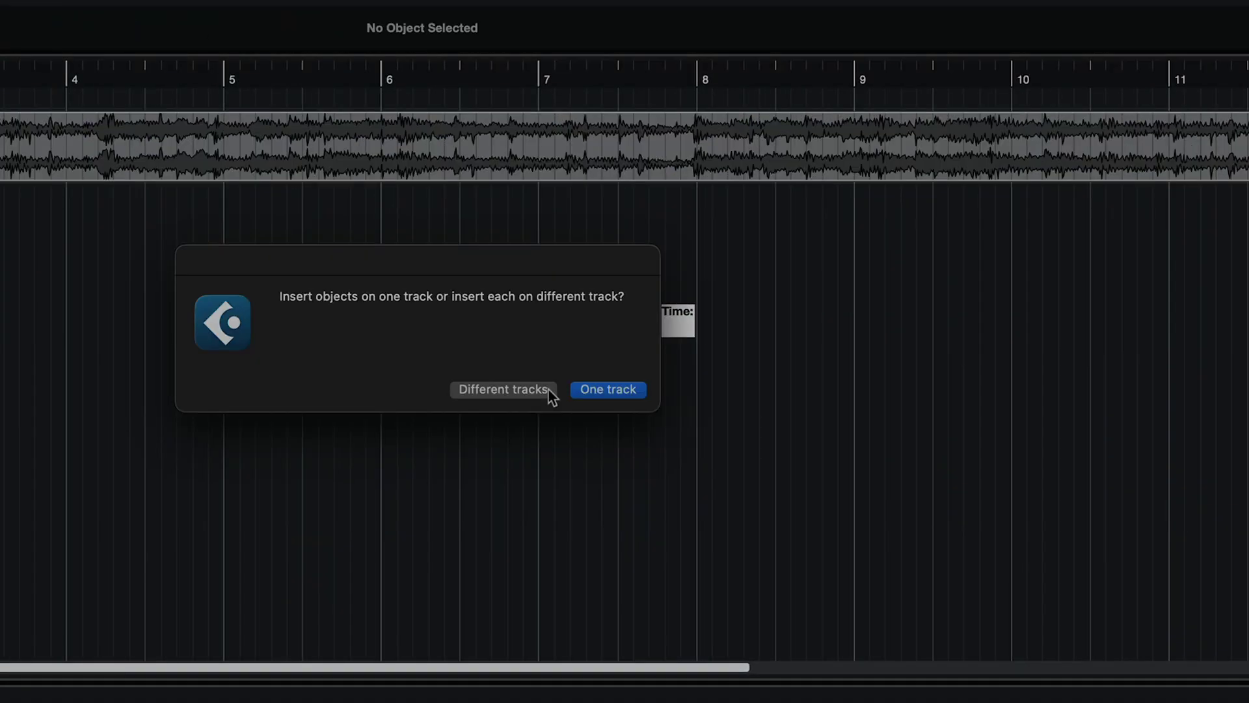
{"action": "left_click", "coordinate": [548, 389]}
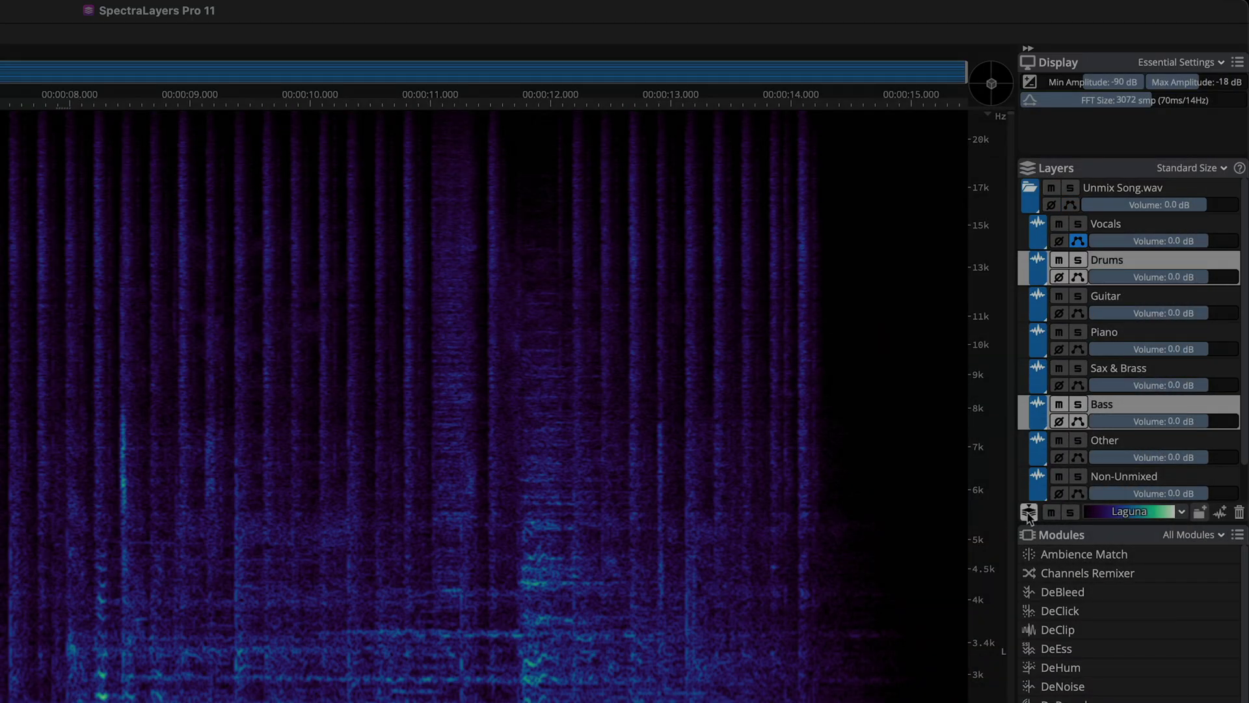
Switch to Selected Layers View and lower Color Dimming so unselected layers keep some colour.
{"action": "left_click", "coordinate": [1028, 514]}
{"action": "left_click", "coordinate": [1036, 554]}
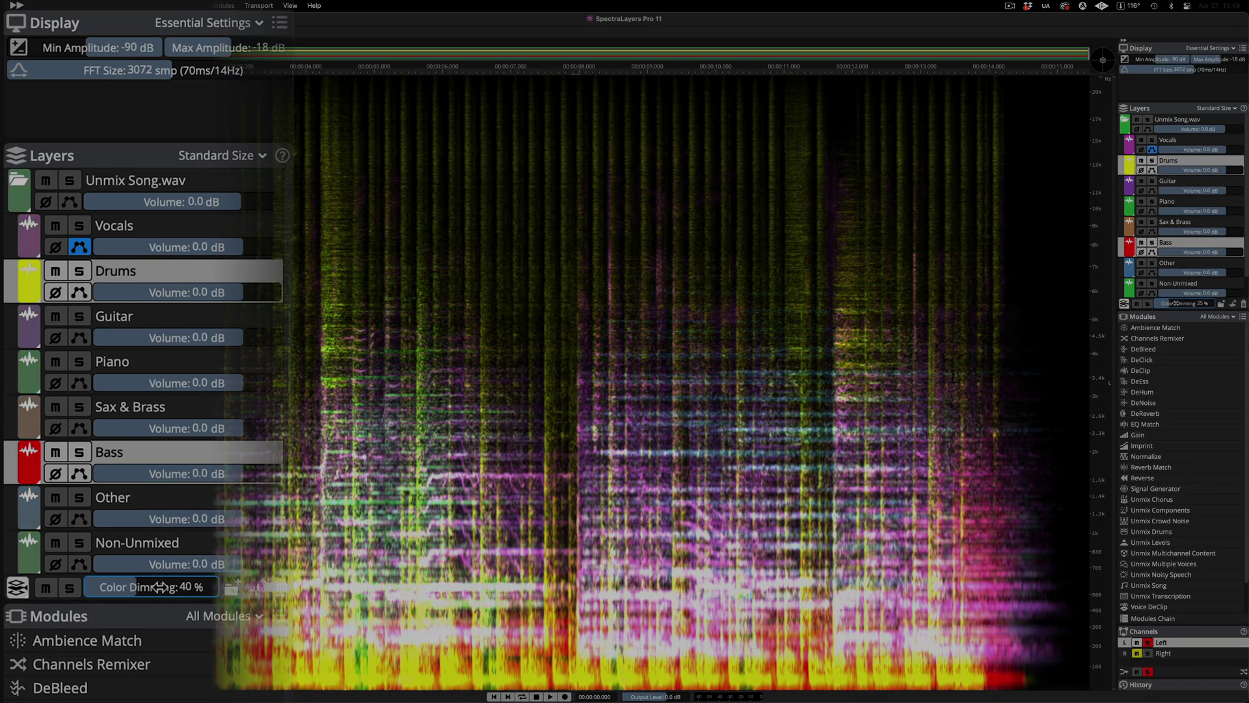
{"action": "left_click_drag", "start_coordinate": [1207, 304], "coordinate": [1160, 304]}
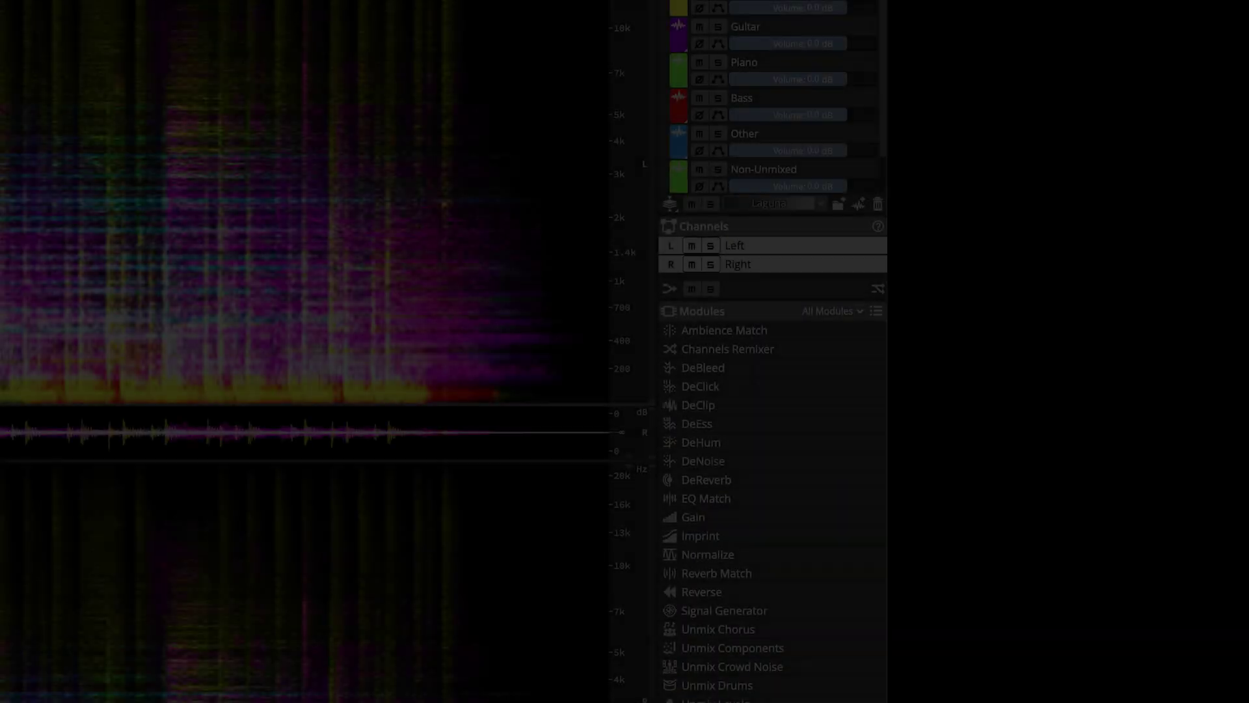
Solo the Left then the Right channel, unsolo Right, and switch to a single downmix display.
{"action": "left_click", "coordinate": [710, 245]}
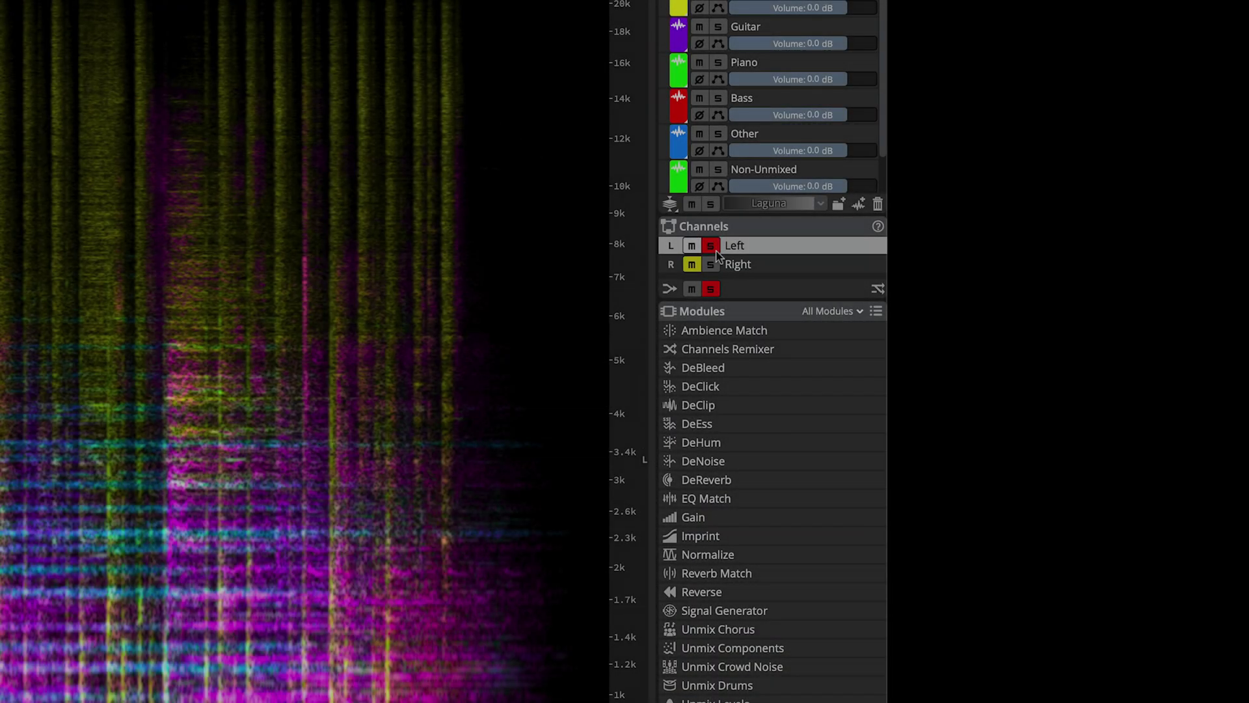
{"action": "left_click", "coordinate": [711, 264]}
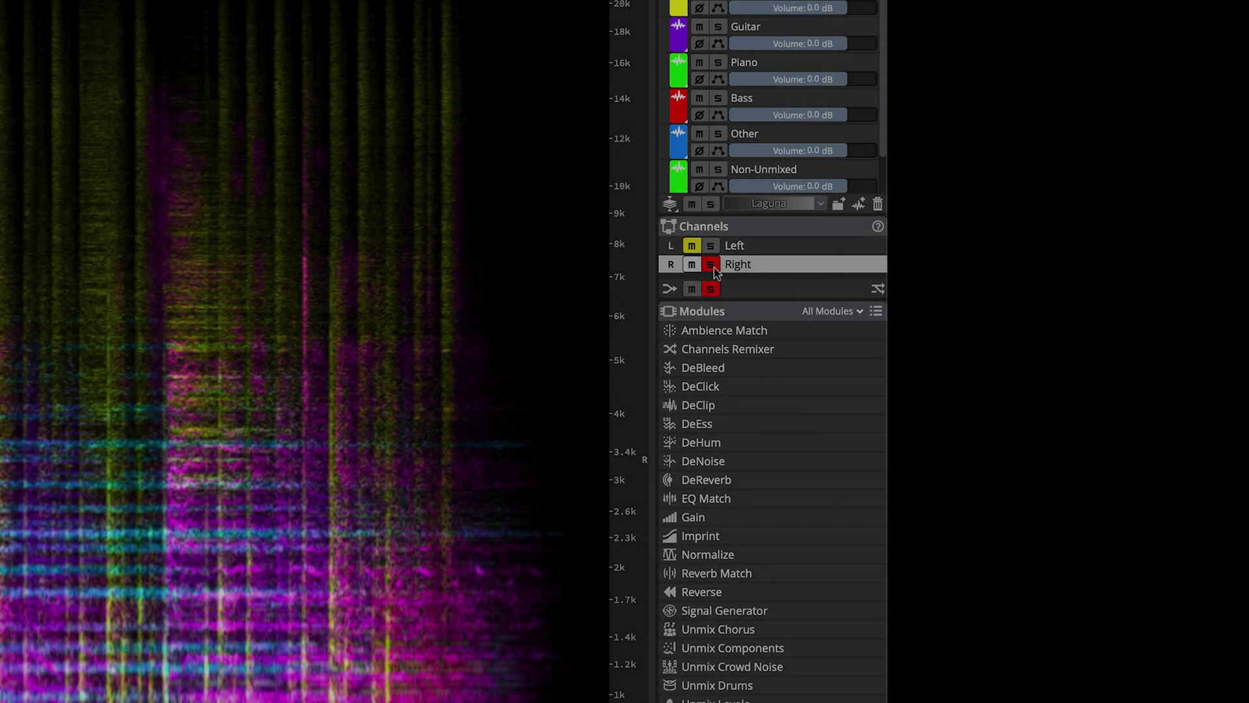
{"action": "left_click", "coordinate": [712, 266]}
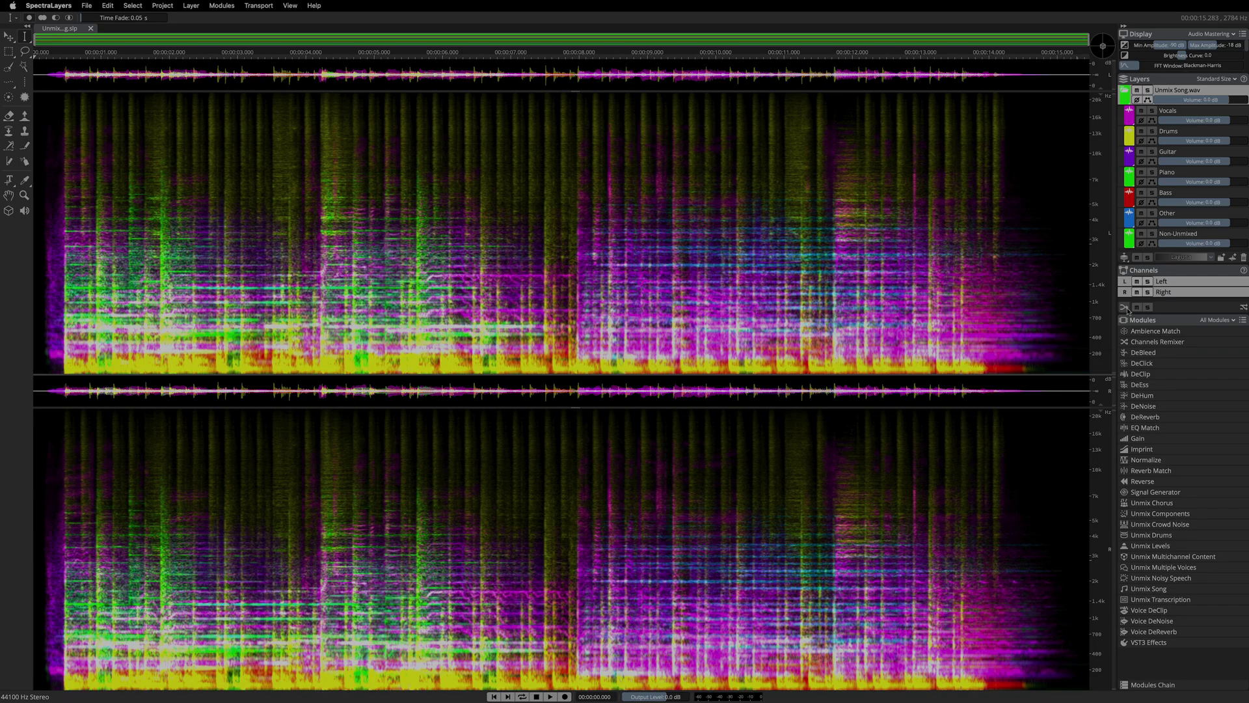
{"action": "left_click", "coordinate": [630, 249]}
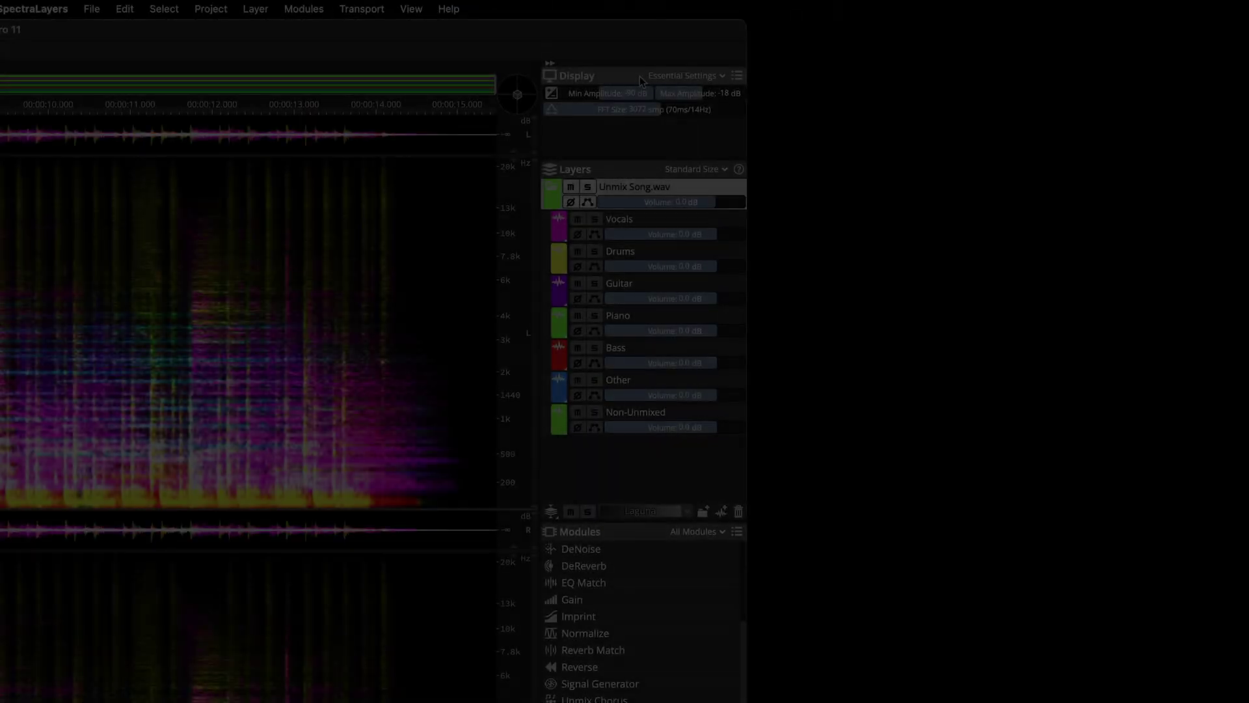
Float the Display panel and save its settings as a new filter named Audio Mastering.
{"action": "left_click_drag", "start_coordinate": [659, 99], "coordinate": [960, 365]}
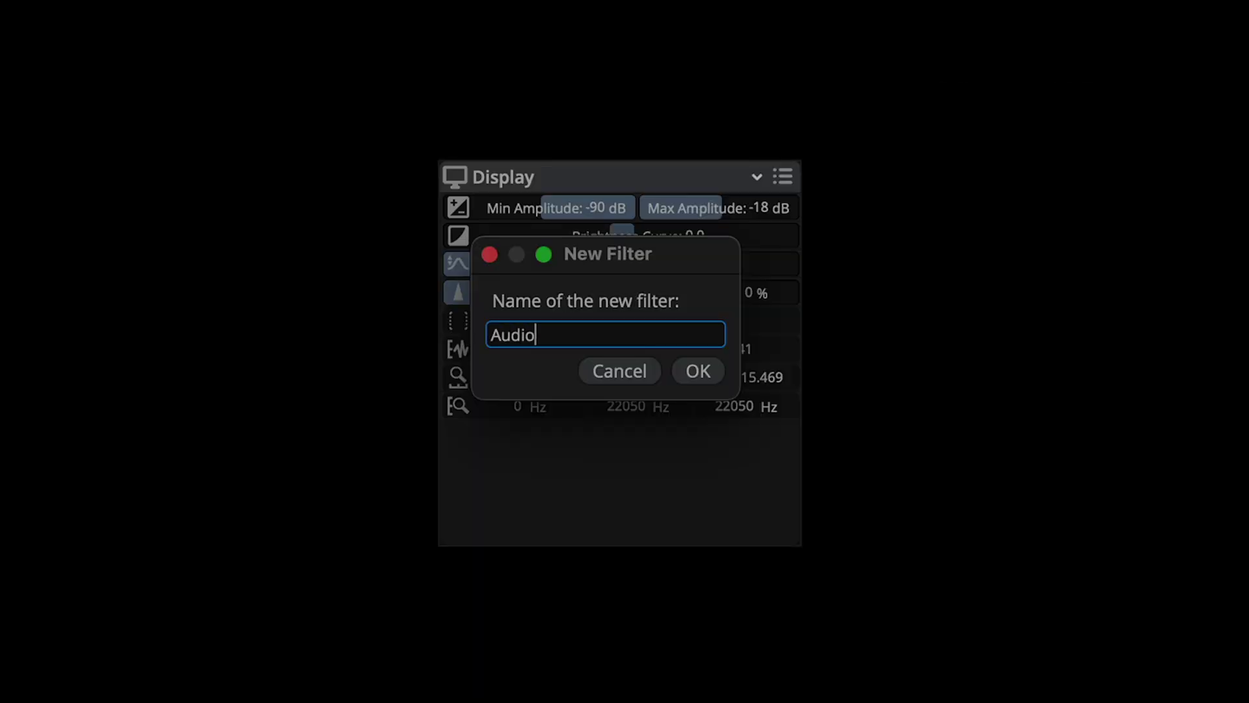
{"action": "type", "text": "Mastering"}
{"action": "key", "text": "Return"}
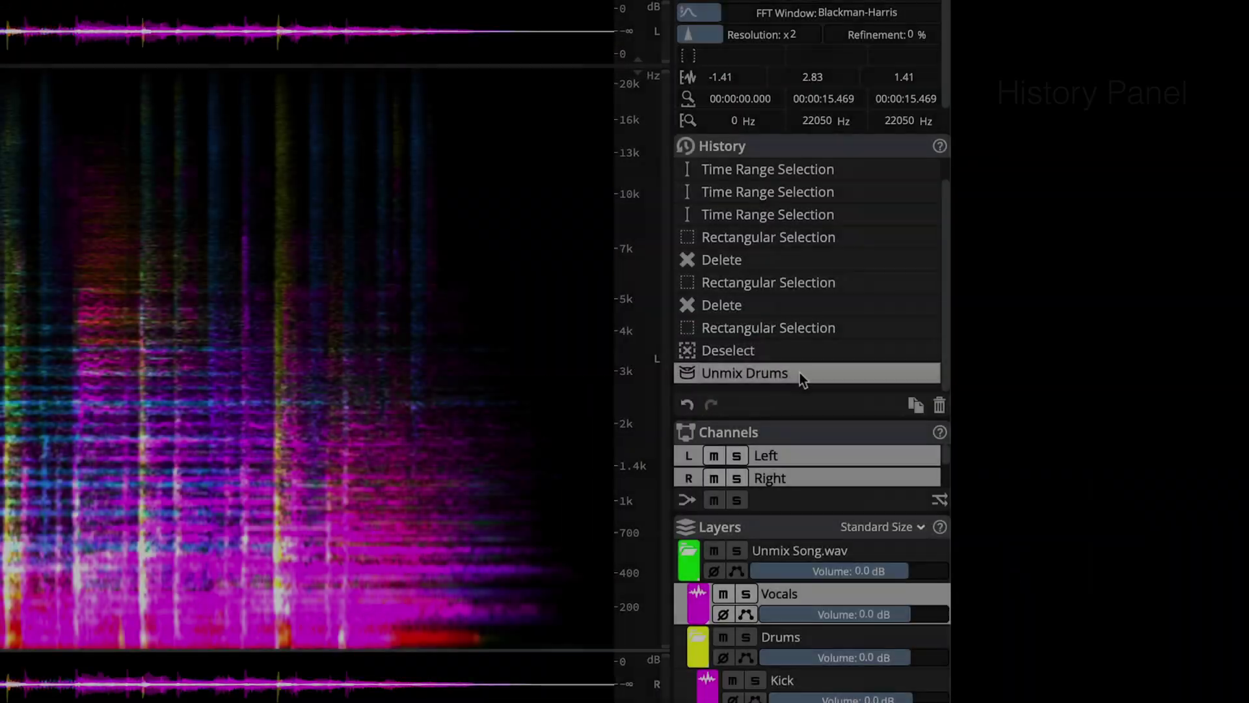
Rename the Unmix Drums entry in the History panel to 'The Big Event!'.
{"action": "double_click", "coordinate": [799, 373]}
{"action": "type", "text": "The Big Event"}
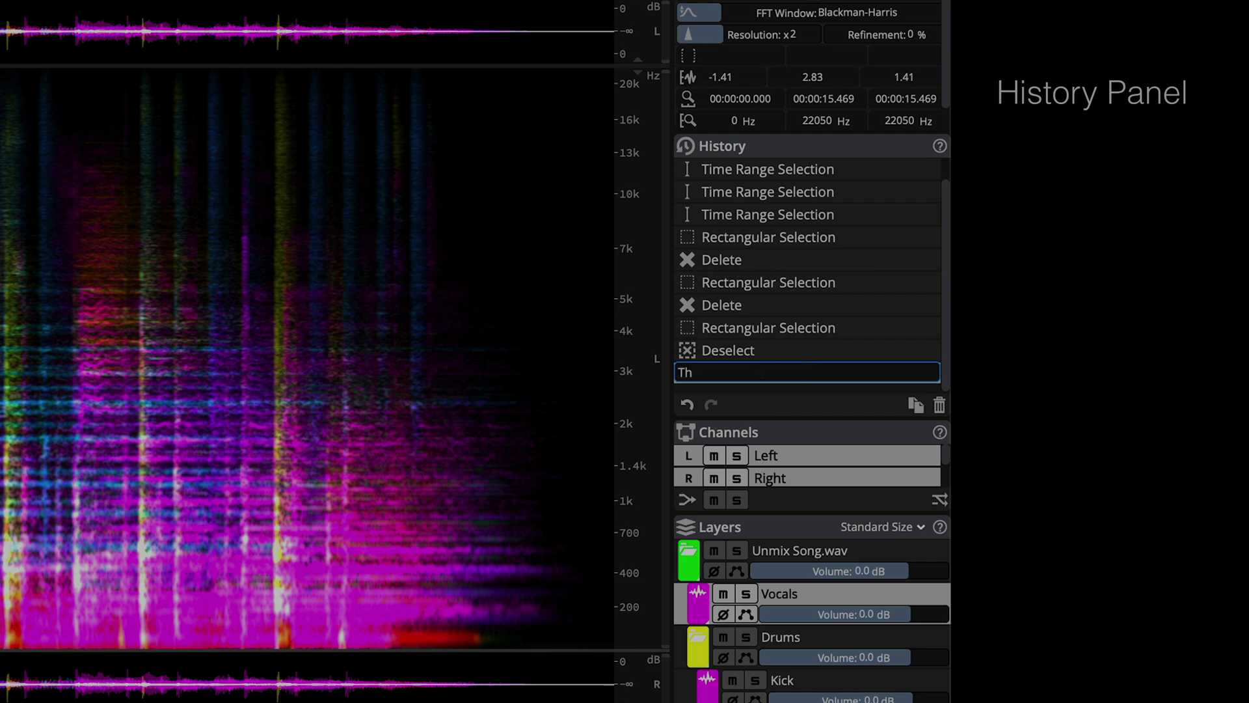
{"action": "type", "text": "!"}
{"action": "key", "text": "Return"}
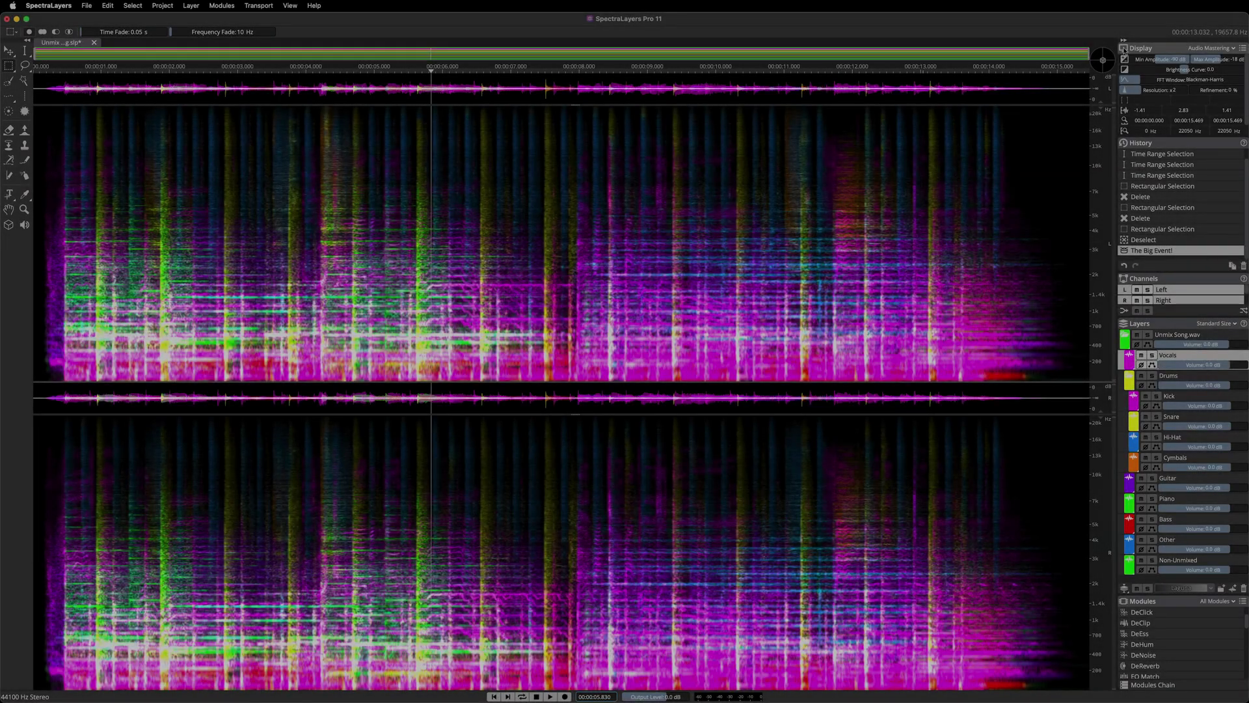
Collapse the Display, History, Channels, Layers and Modules panels in the right sidebar to their headers.
{"action": "left_click", "coordinate": [1124, 49]}
{"action": "left_click", "coordinate": [1126, 63]}
{"action": "left_click", "coordinate": [1123, 75]}
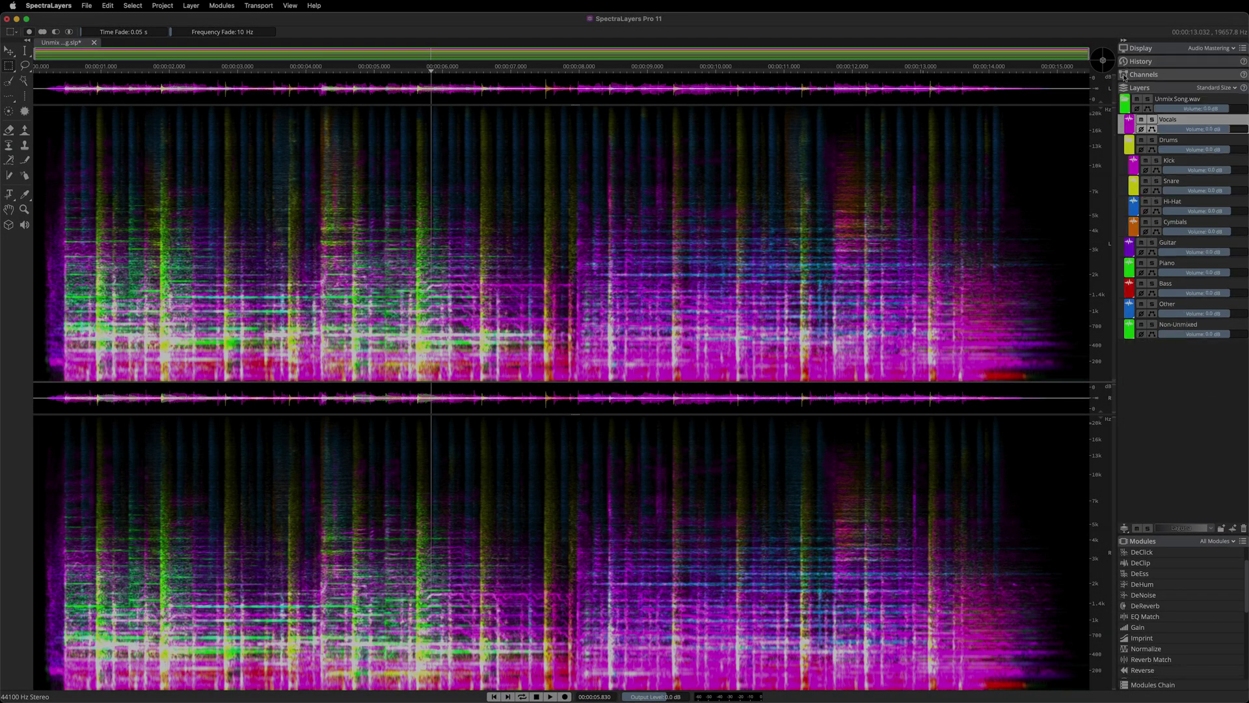
{"action": "left_click", "coordinate": [1124, 88]}
{"action": "left_click", "coordinate": [1124, 101]}
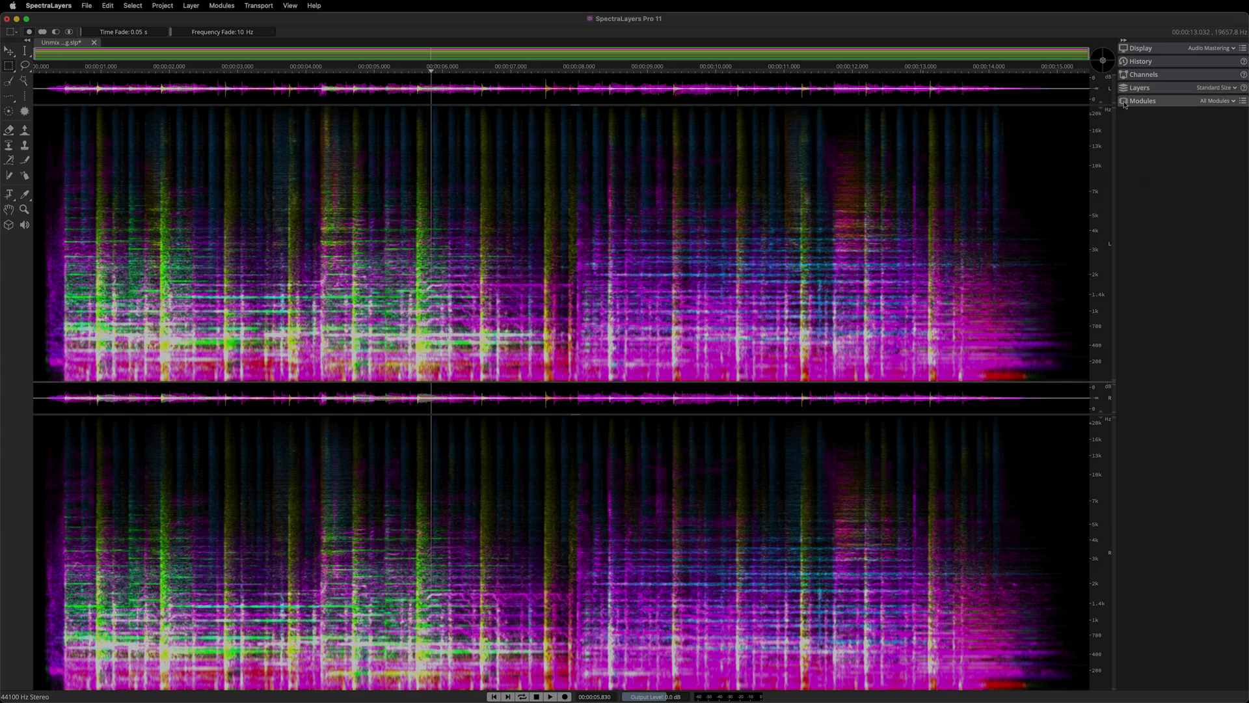